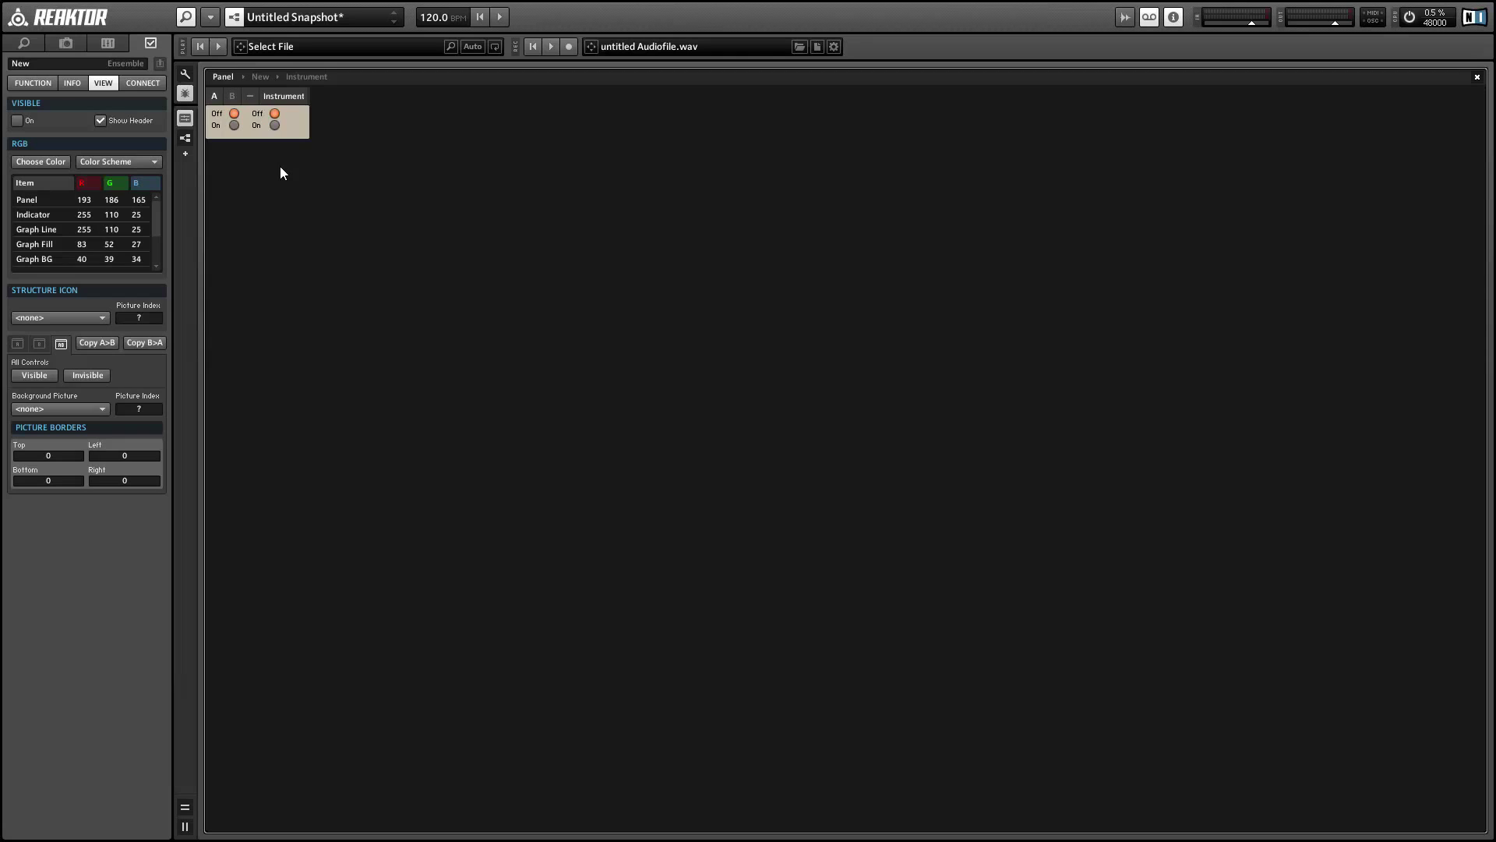
Toggle a panel switch's Visible On setting off and back on, then select the Instrument
{"action": "left_click", "coordinate": [229, 113]}
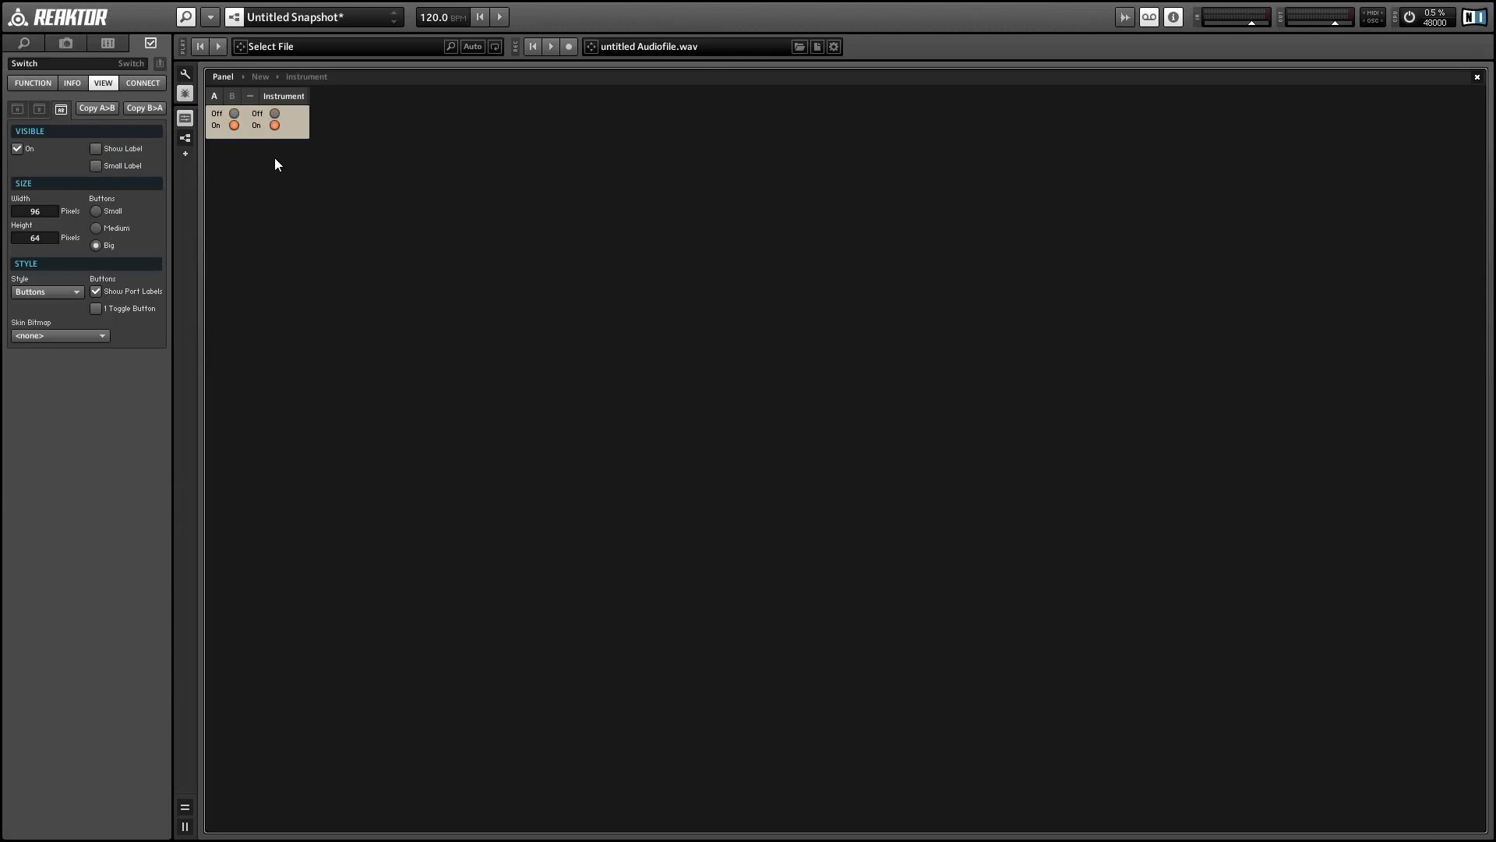
{"action": "left_click", "coordinate": [34, 145]}
{"action": "left_click", "coordinate": [231, 127]}
{"action": "left_click", "coordinate": [266, 130]}
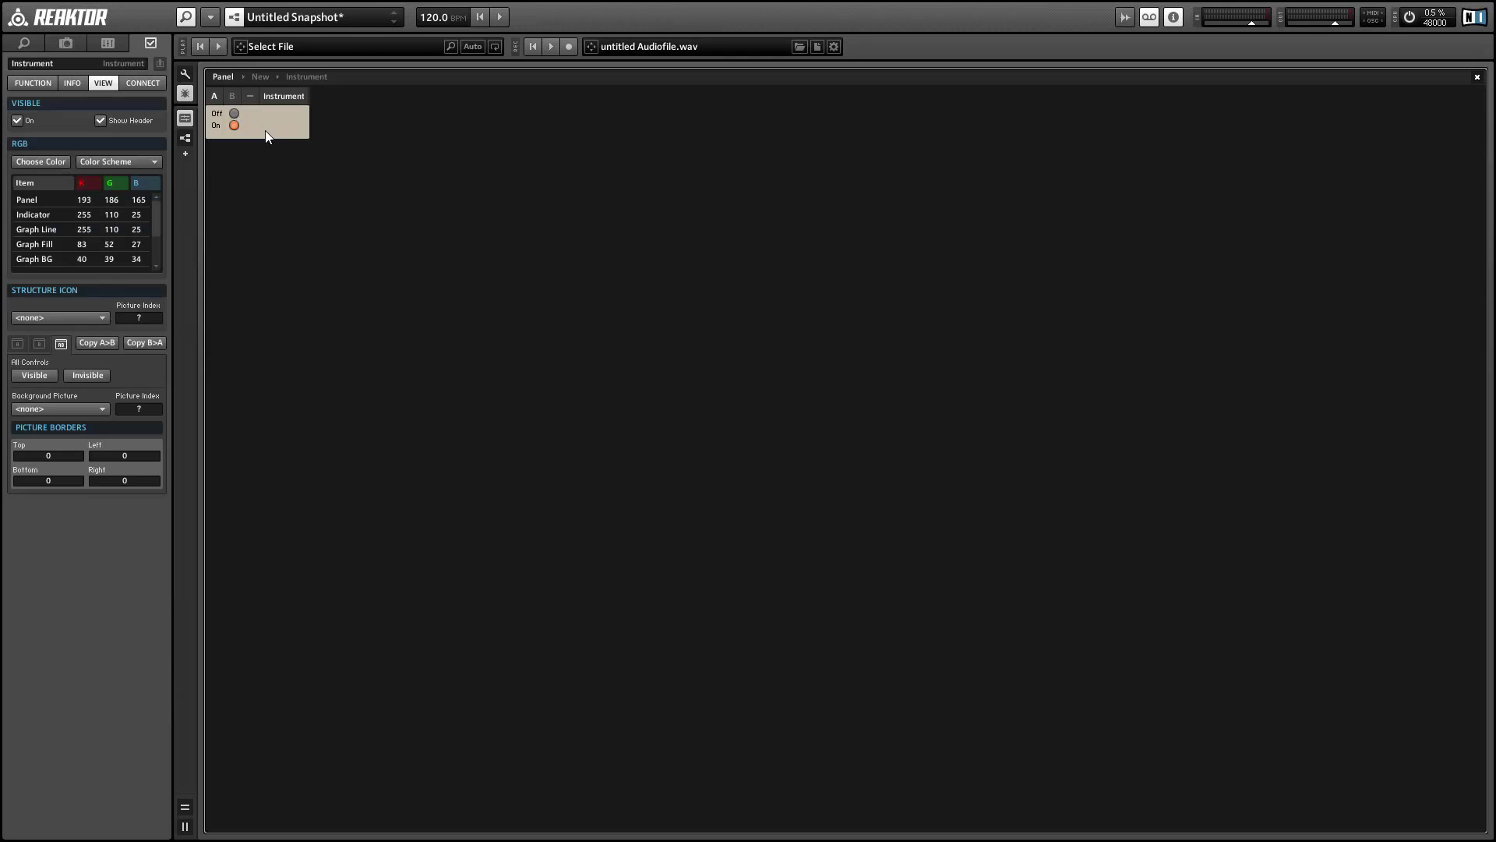
Show the Instrument structure and rearrange its top row of modules and the Effect module
{"action": "key", "text": "F6"}
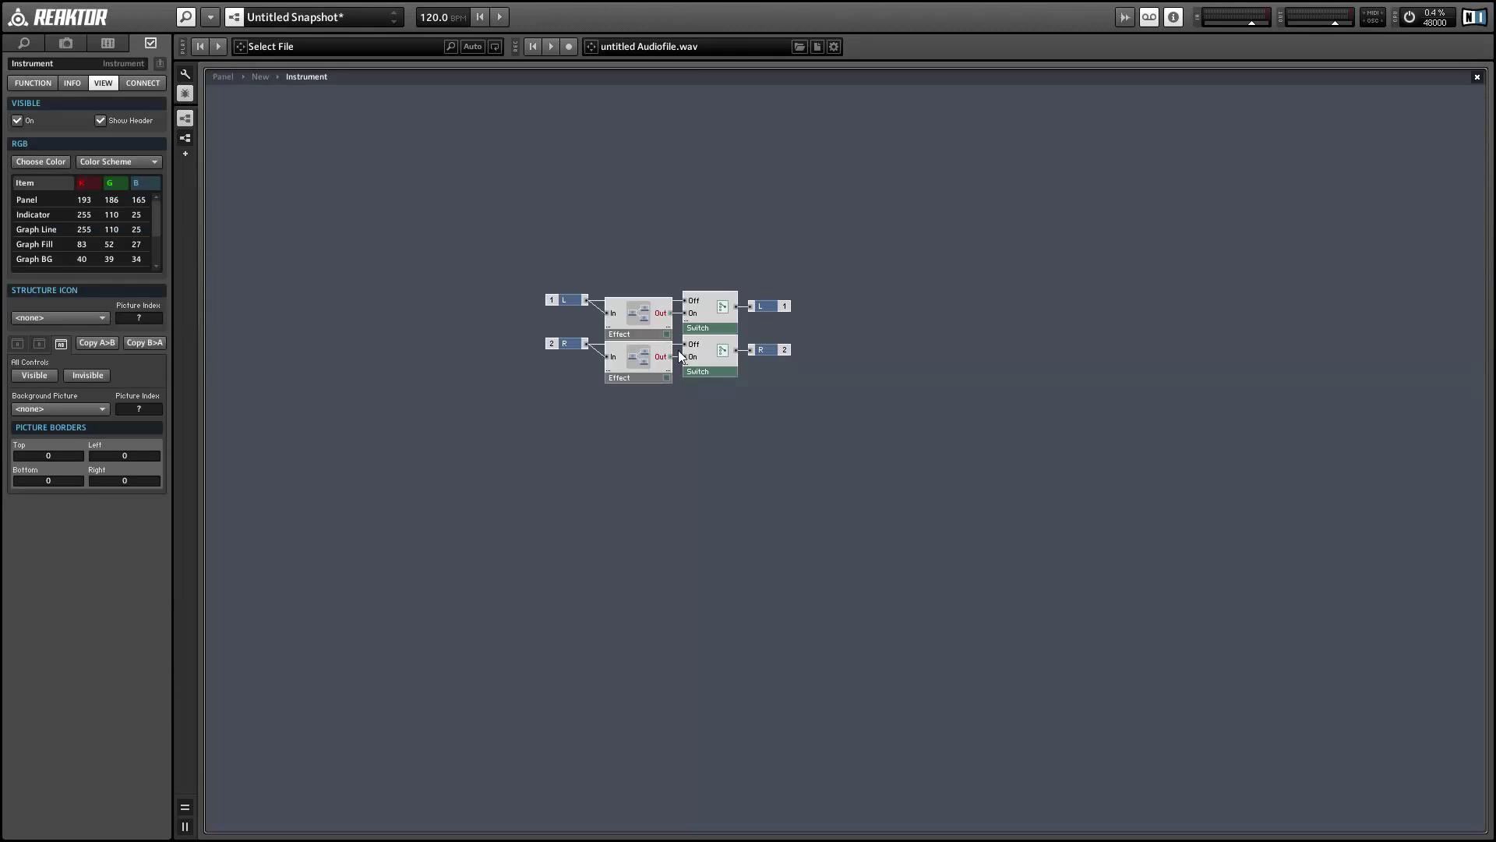
{"action": "mouse_move", "coordinate": [523, 235]}
{"action": "left_mouse_down"}
{"action": "mouse_move", "coordinate": [670, 322]}
{"action": "mouse_move", "coordinate": [713, 259]}
{"action": "mouse_move", "coordinate": [644, 277]}
{"action": "left_mouse_up"}
{"action": "left_click", "coordinate": [667, 296]}
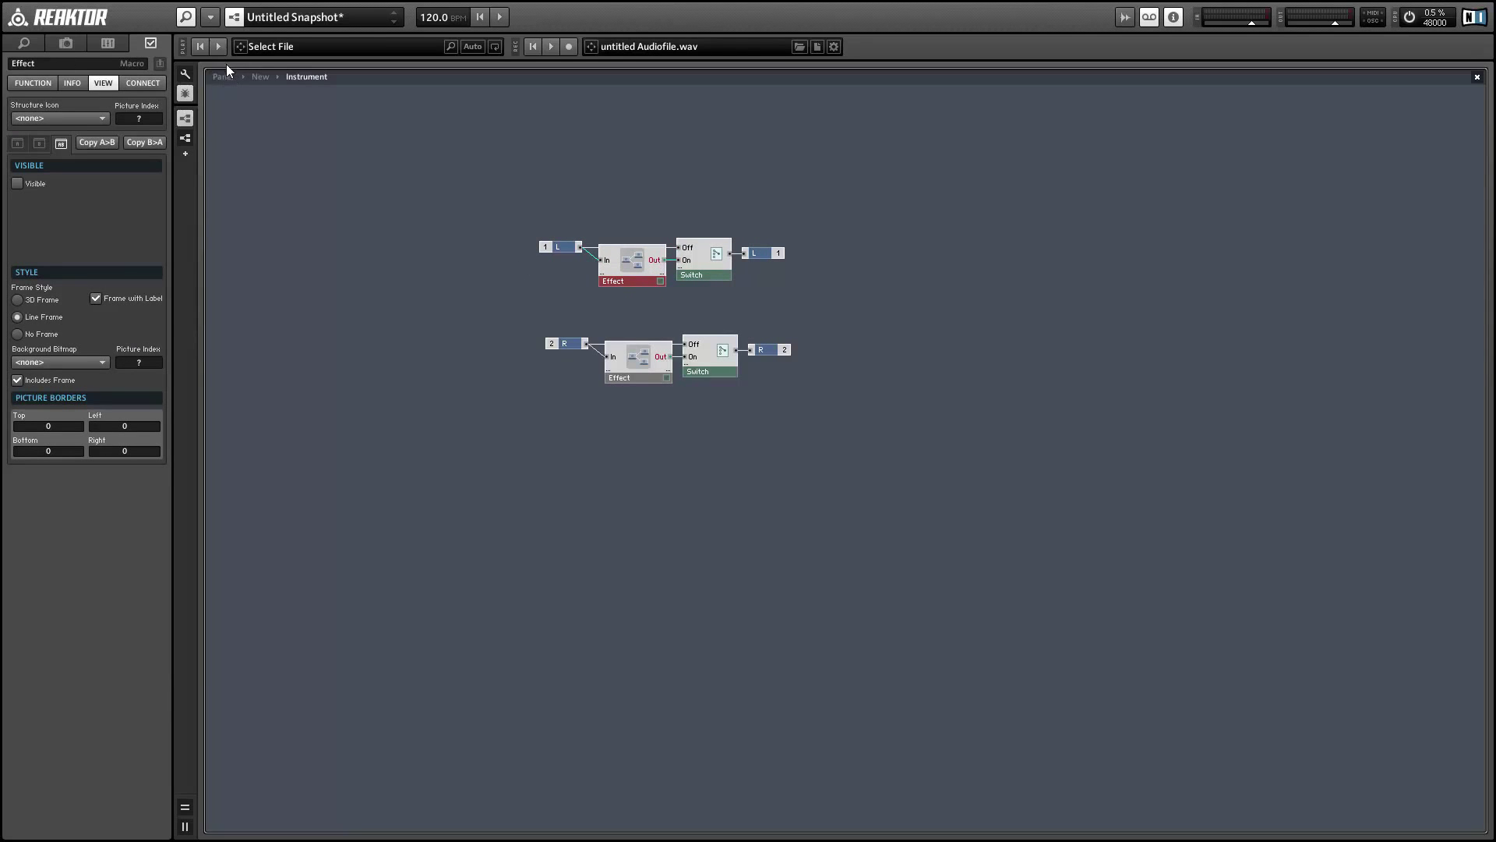
Start a new ensemble without saving the current one
{"action": "left_click", "coordinate": [212, 17]}
{"action": "mouse_move", "coordinate": [222, 36]}
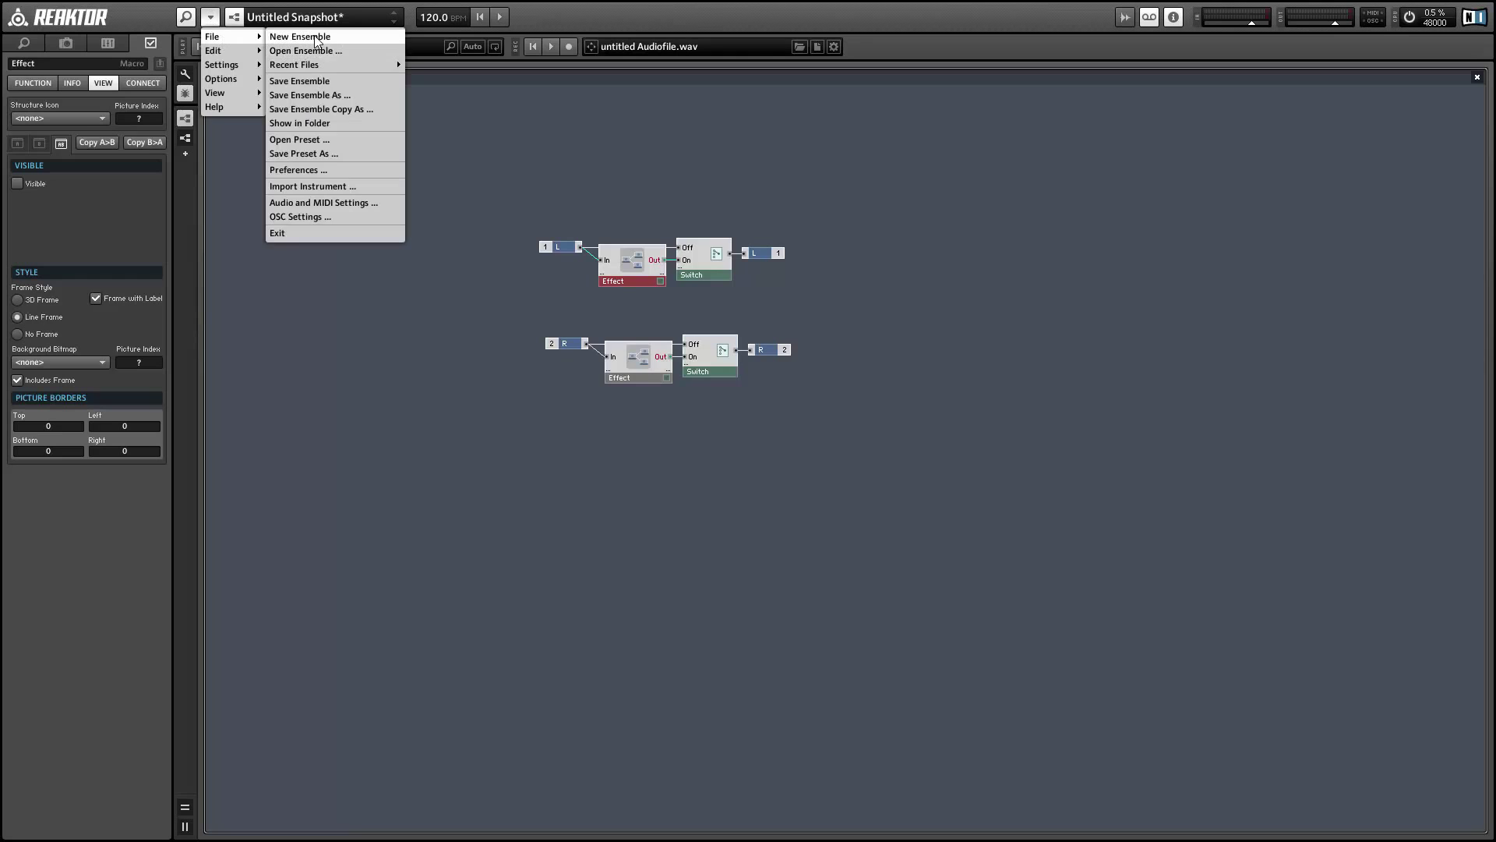
{"action": "left_click", "coordinate": [316, 43]}
{"action": "left_click", "coordinate": [825, 457]}
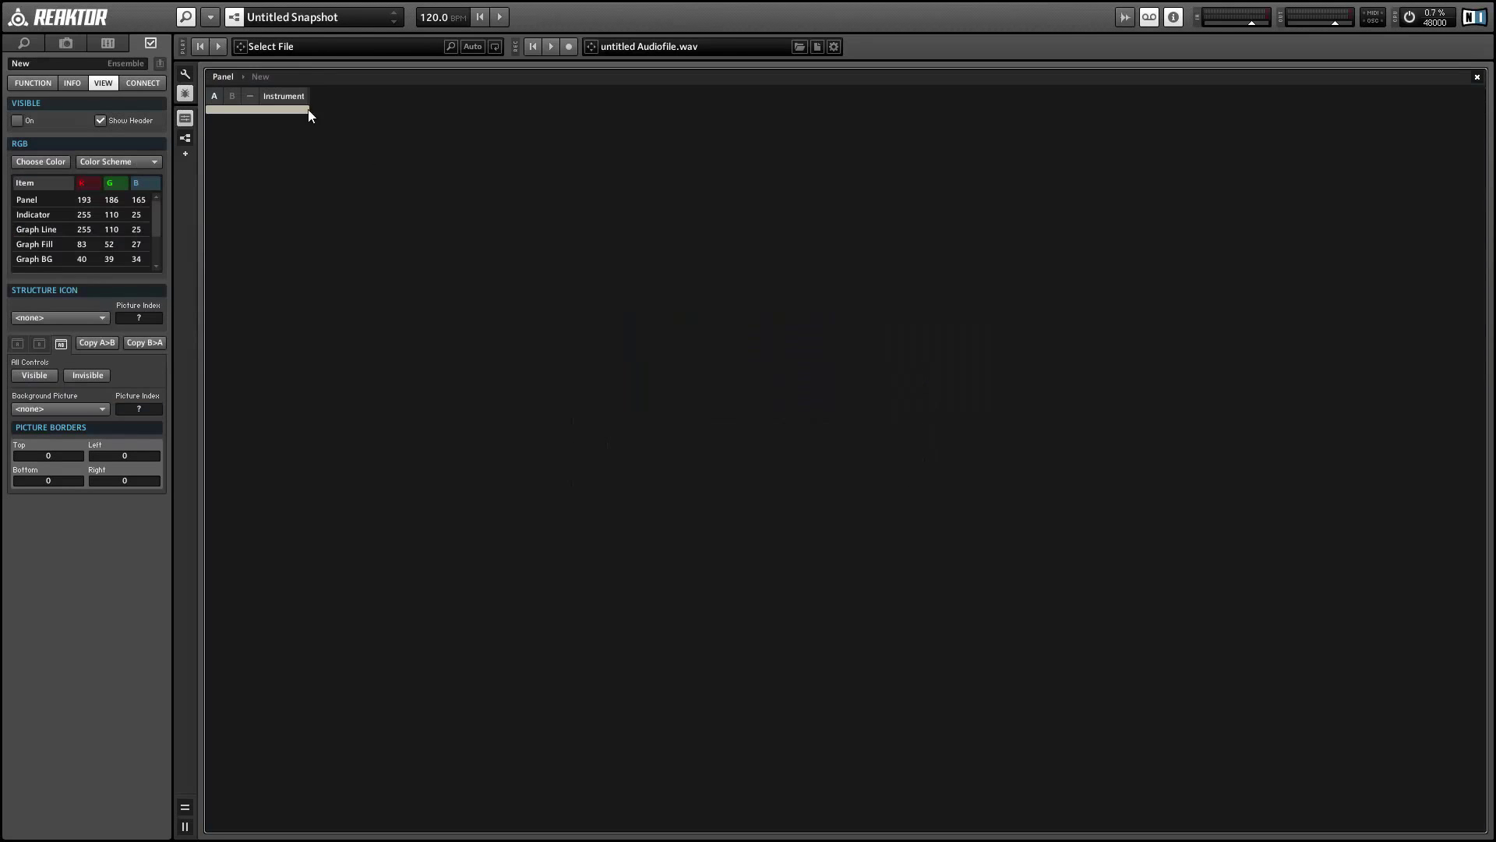
Insert a Switch module into the new Instrument's structure
{"action": "double_click", "coordinate": [255, 108]}
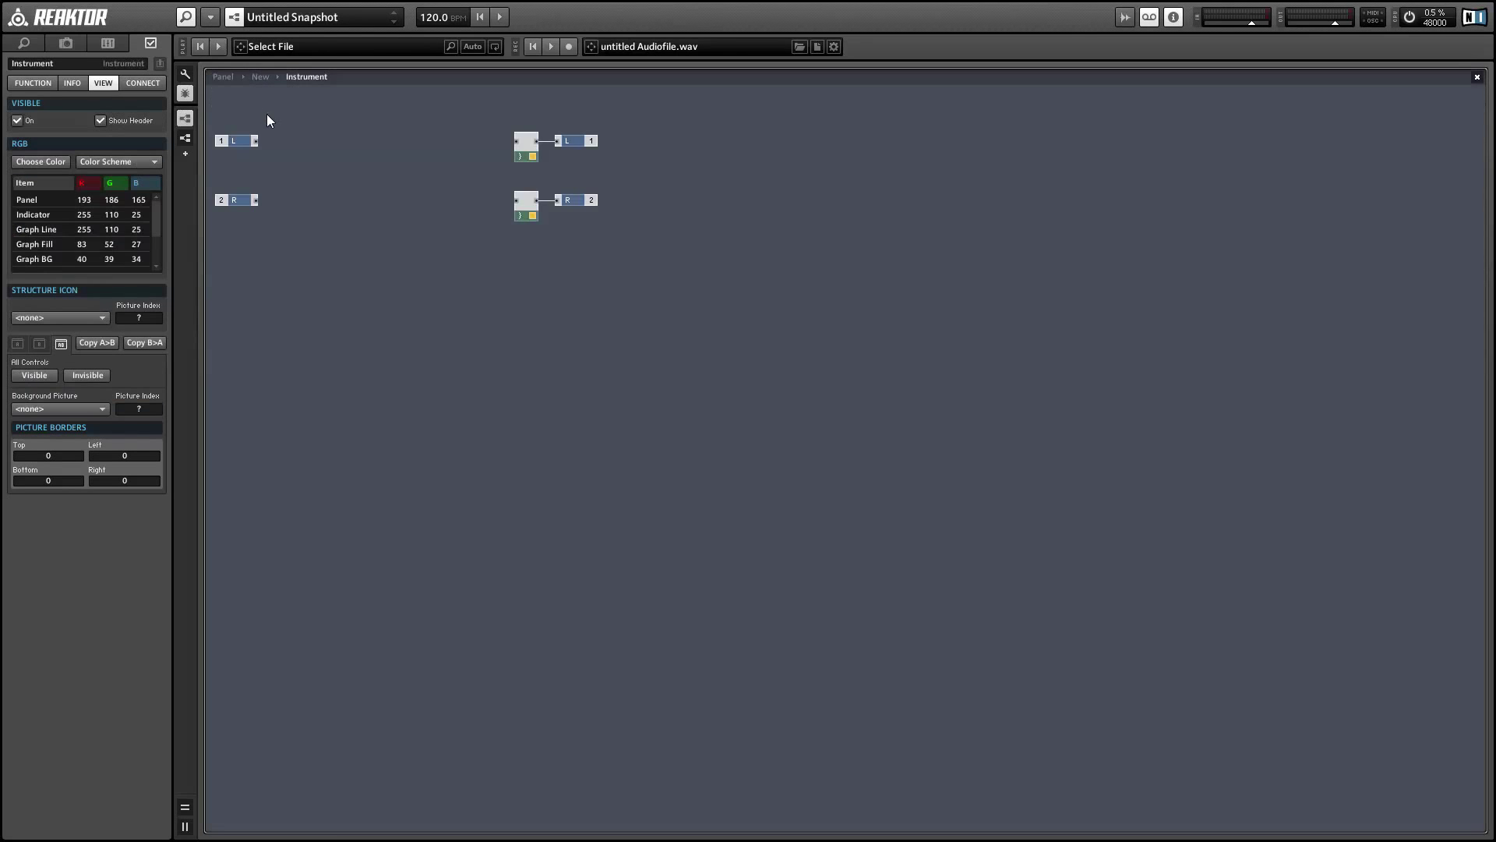
{"action": "double_click", "coordinate": [565, 275]}
{"action": "type", "text": "switch"}
{"action": "key", "text": "Return"}
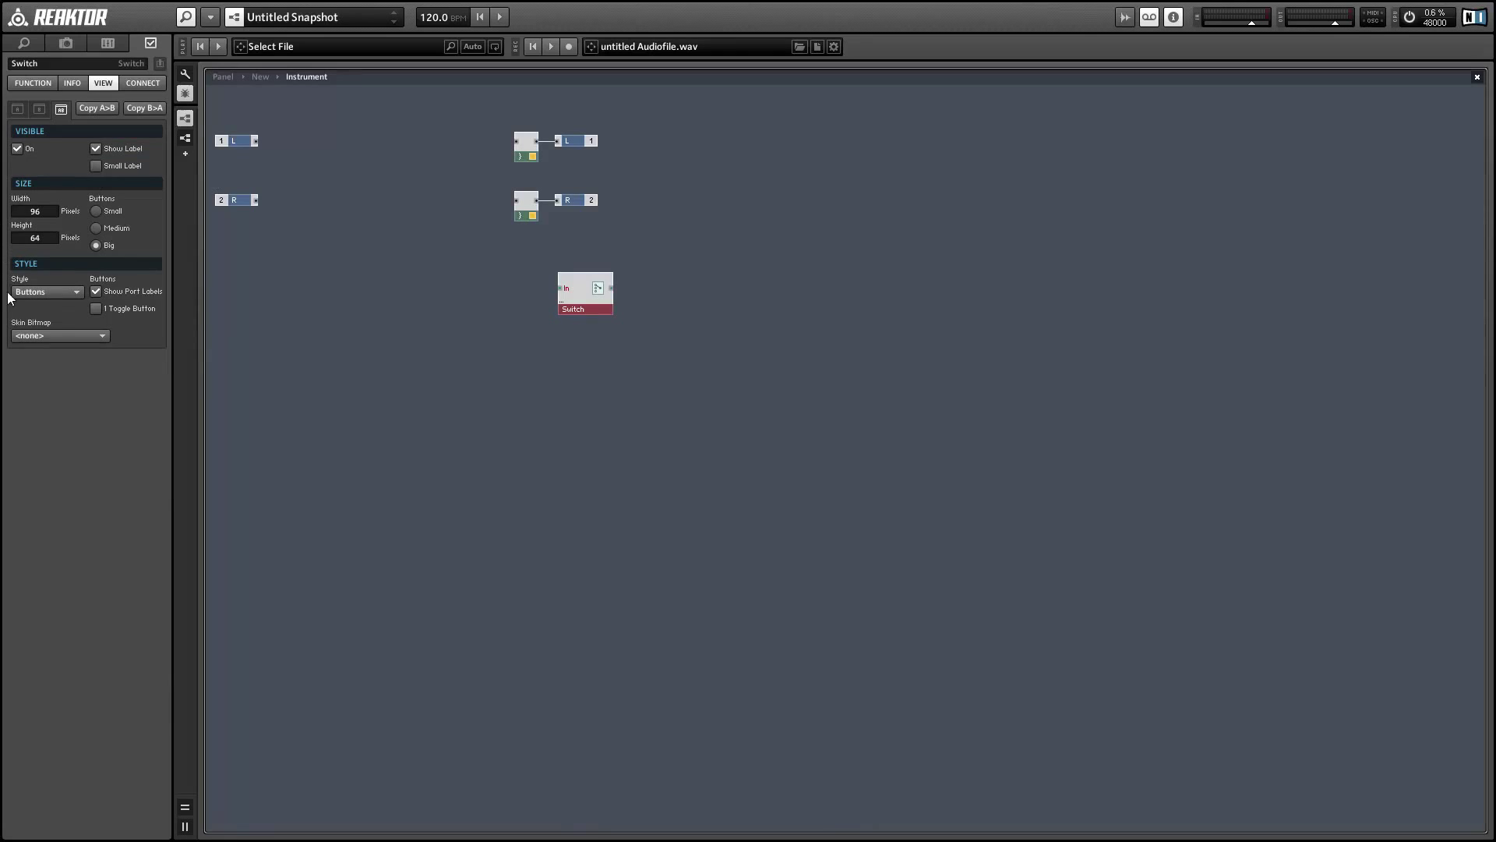
Give the Switch 2 ports named Off and On, then duplicate it directly below
{"action": "left_click", "coordinate": [33, 83]}
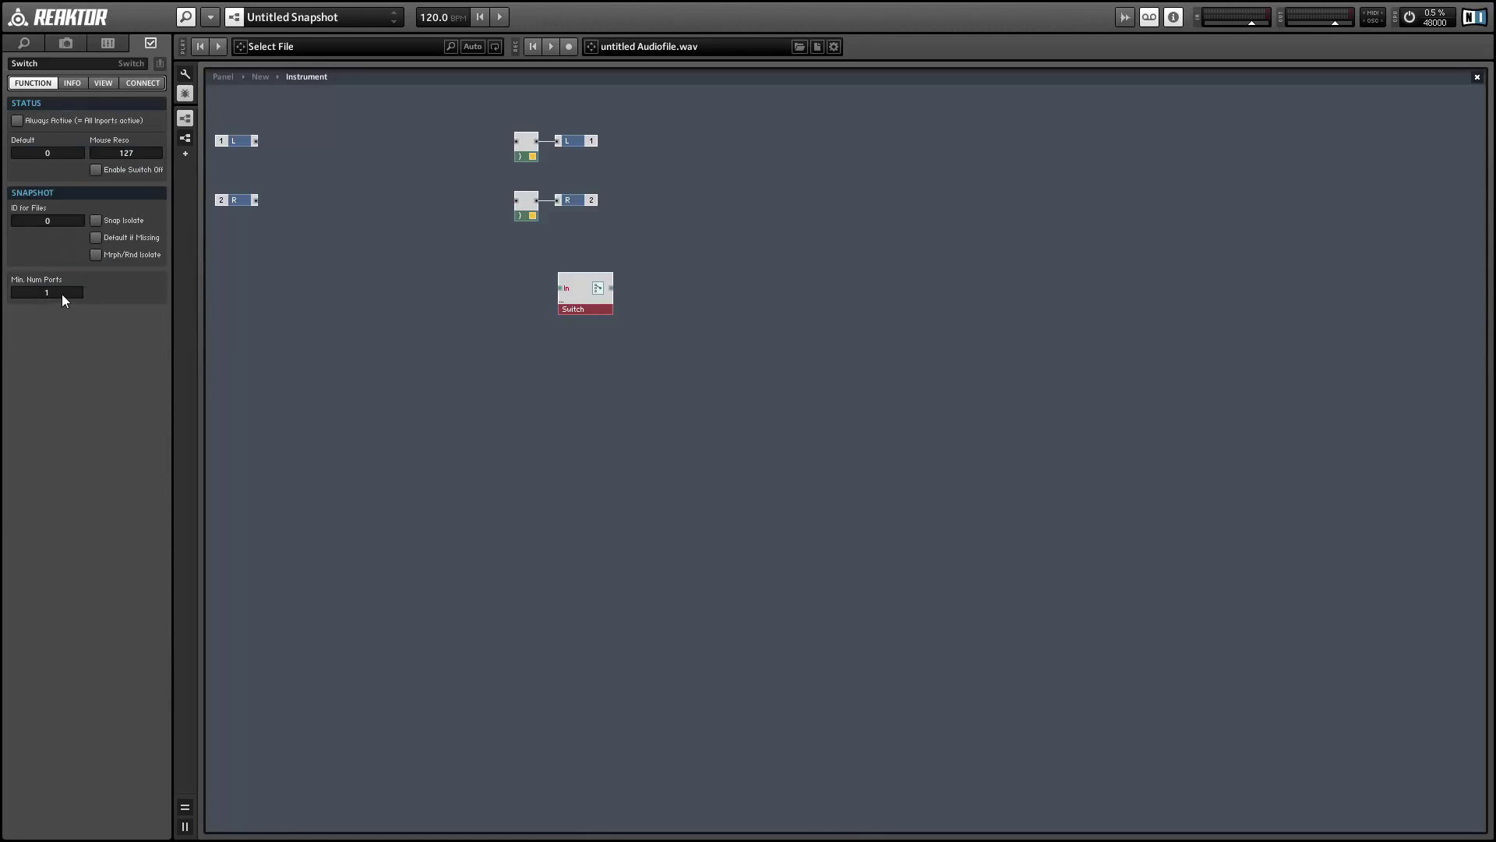
{"action": "left_click_drag", "start_coordinate": [62, 293], "coordinate": [68, 287]}
{"action": "left_click_drag", "start_coordinate": [584, 290], "coordinate": [458, 257]}
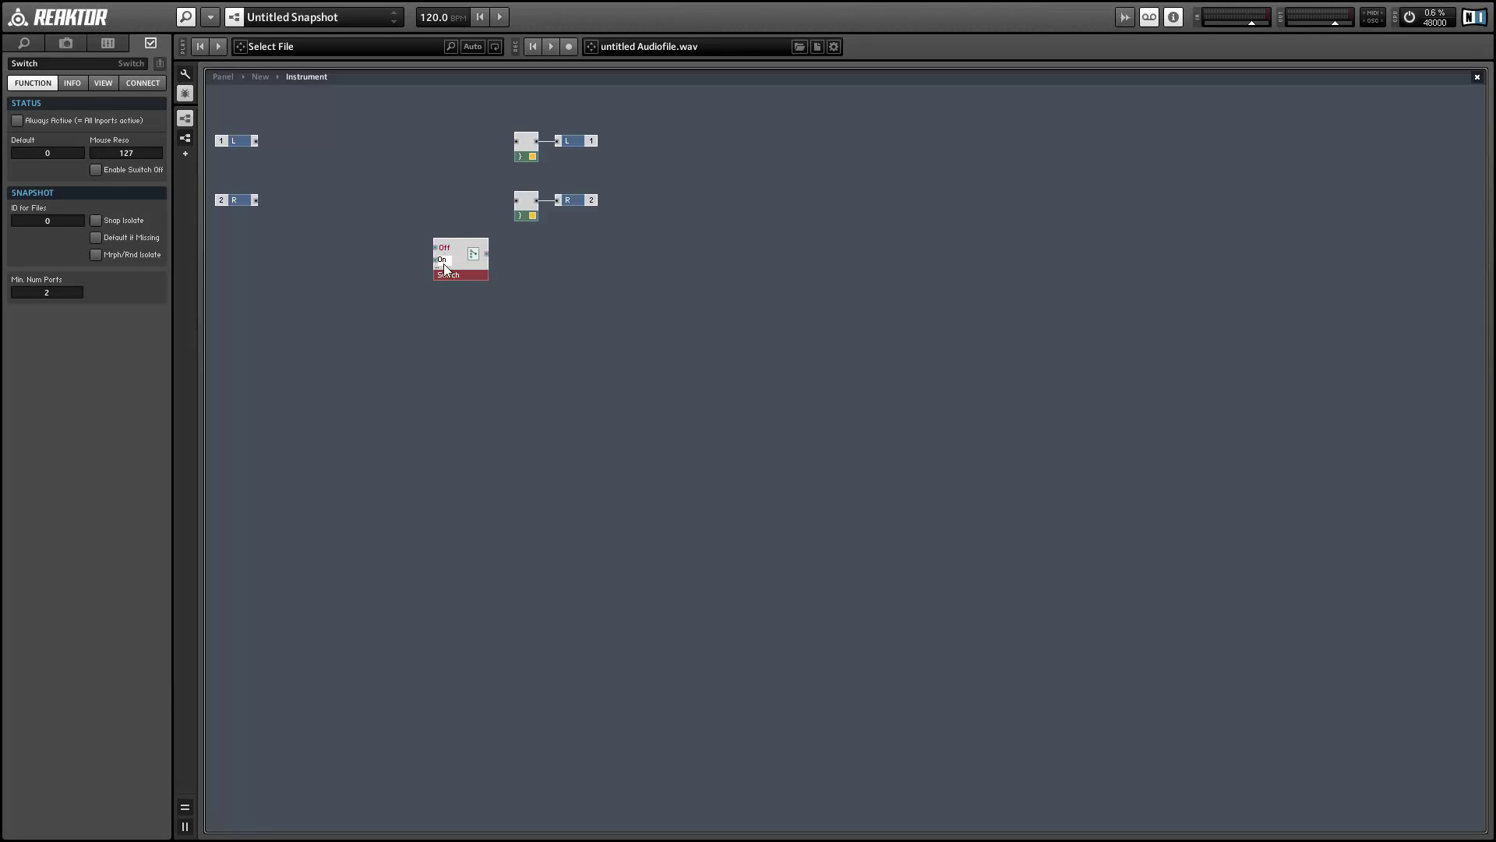
{"action": "key", "text": "Return"}
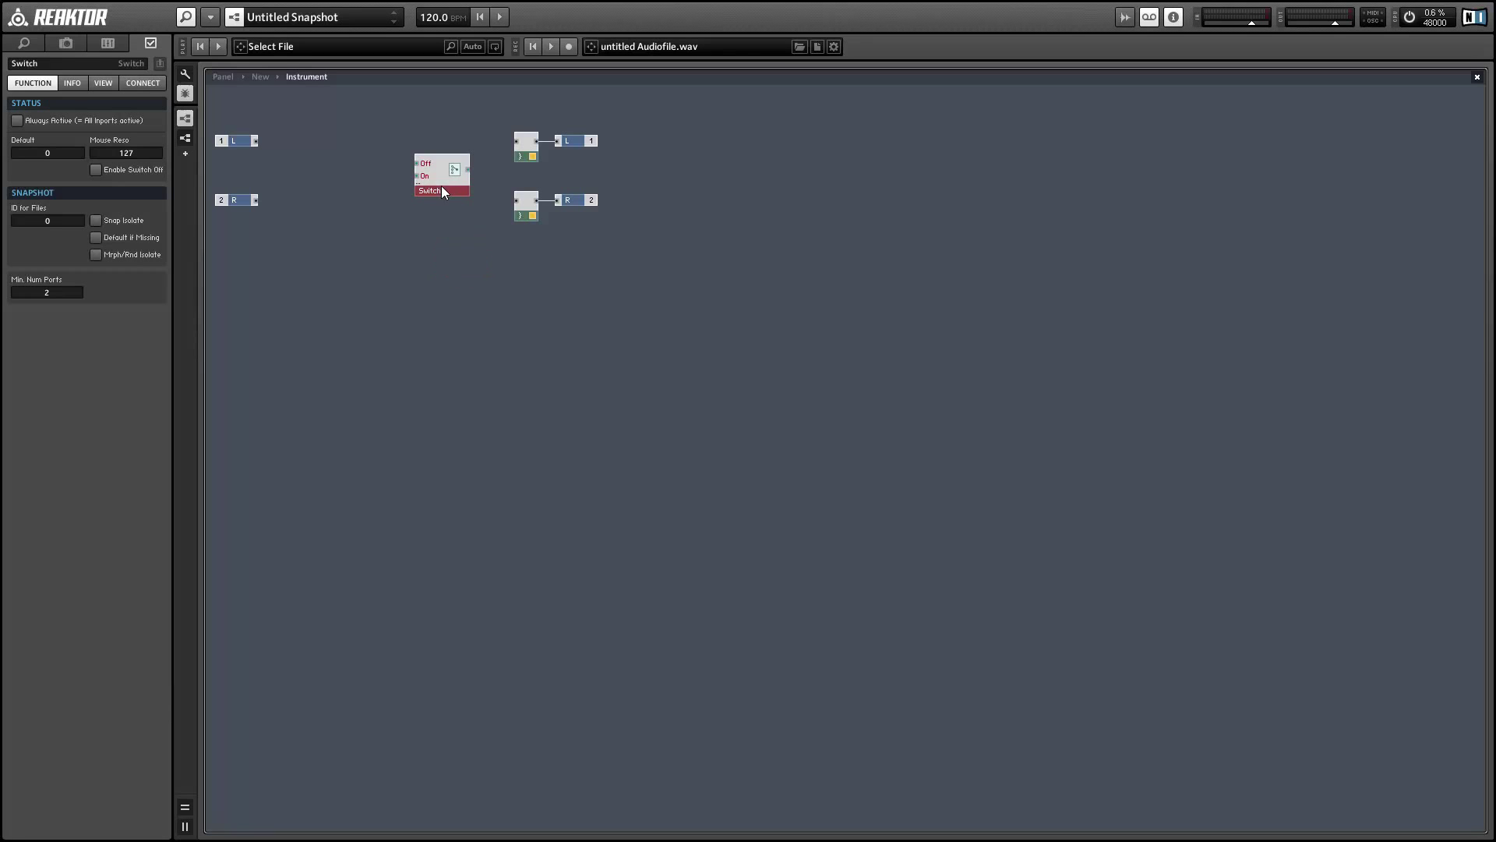
{"action": "mouse_move", "coordinate": [450, 186]}
{"action": "left_mouse_down"}
{"action": "mouse_move", "coordinate": [468, 263]}
{"action": "mouse_move", "coordinate": [453, 229]}
{"action": "left_mouse_up"}
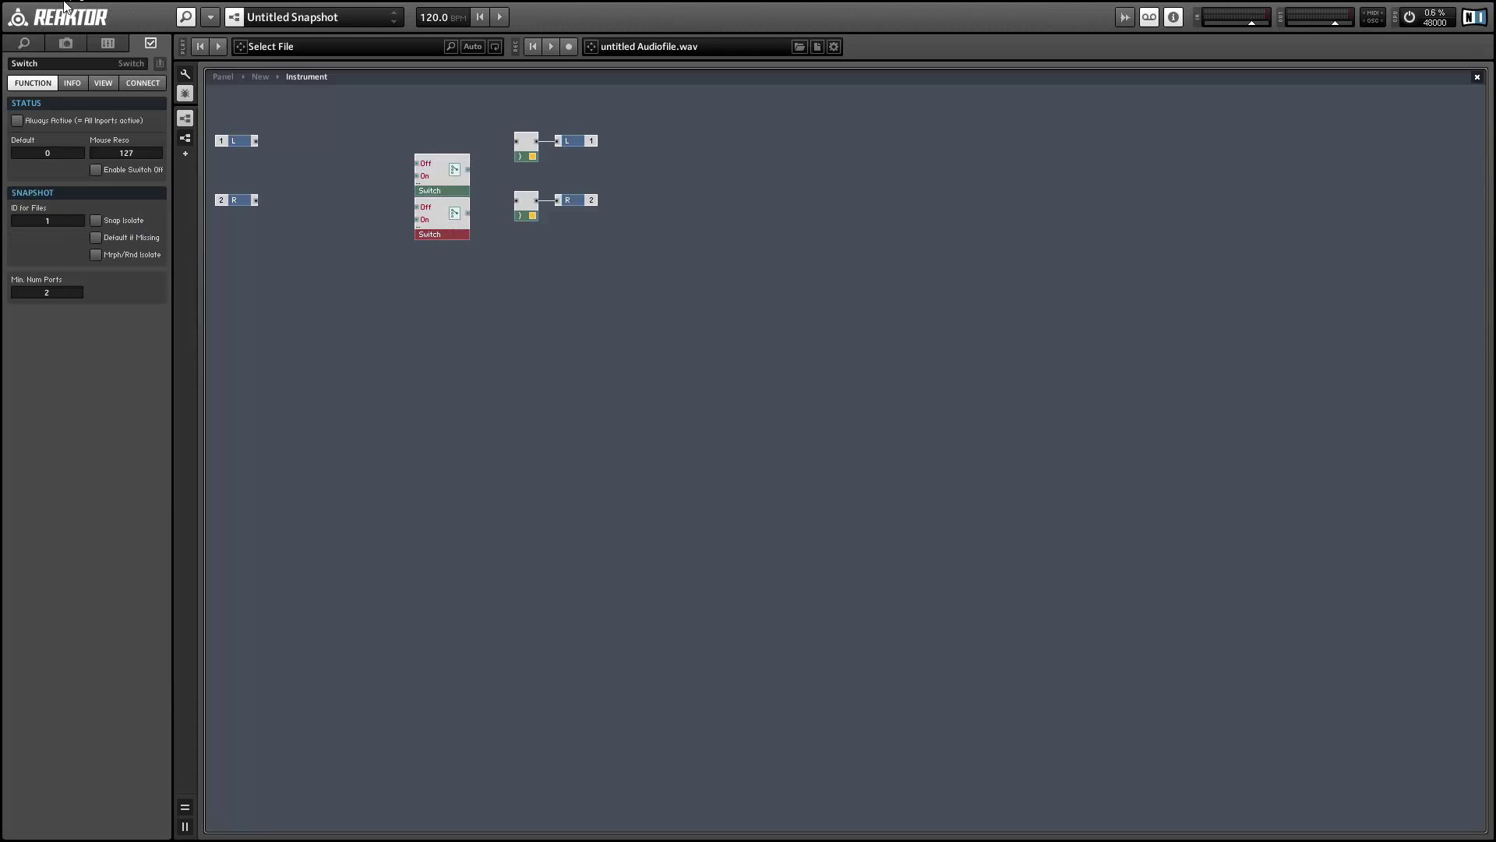
{"action": "left_click", "coordinate": [154, 42]}
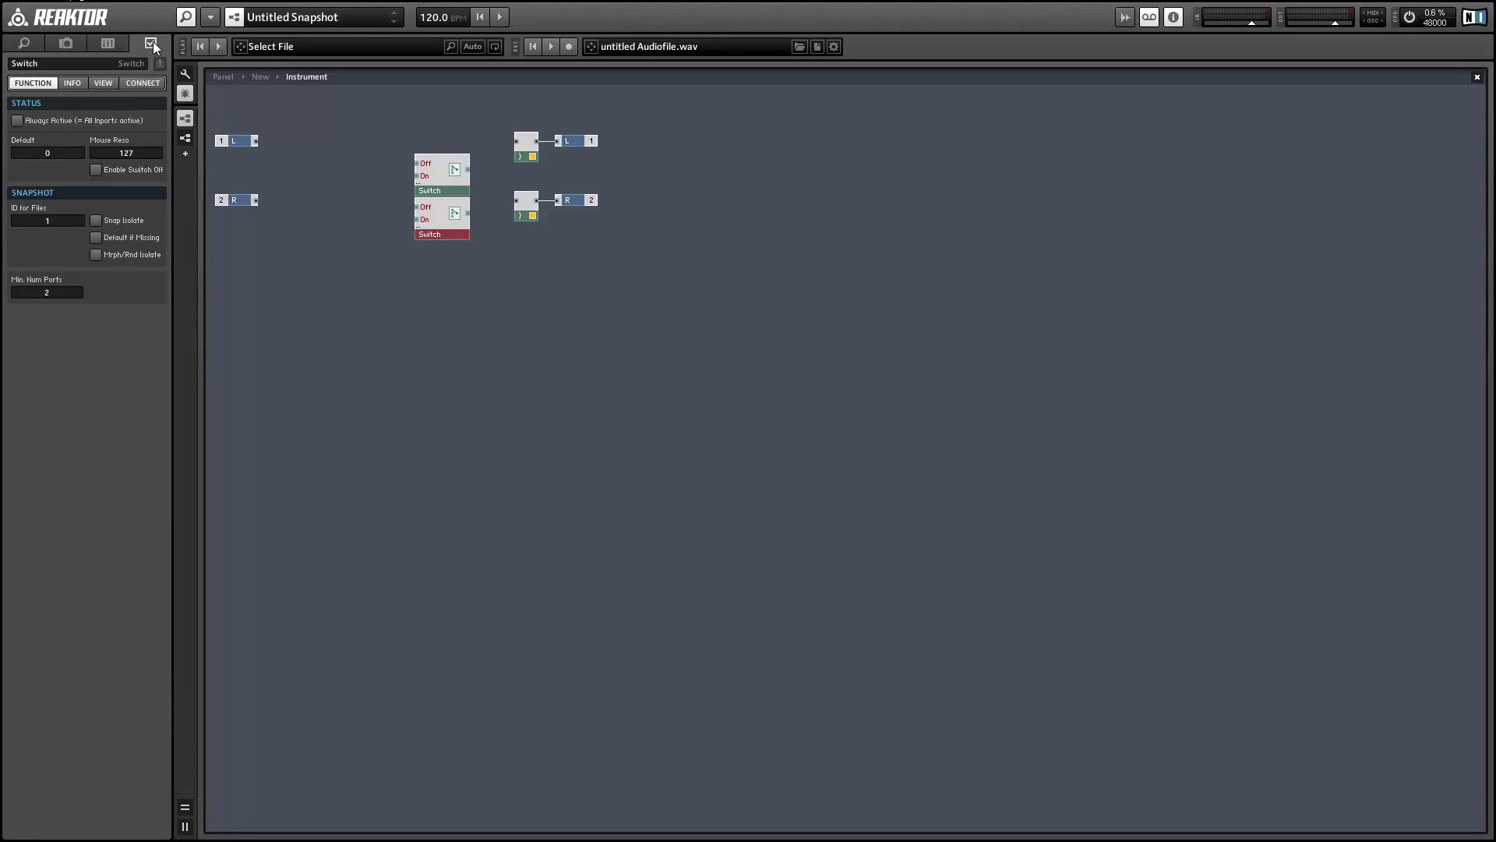
Show the CONNECT settings and select the upper Switch module
{"action": "left_click", "coordinate": [140, 82]}
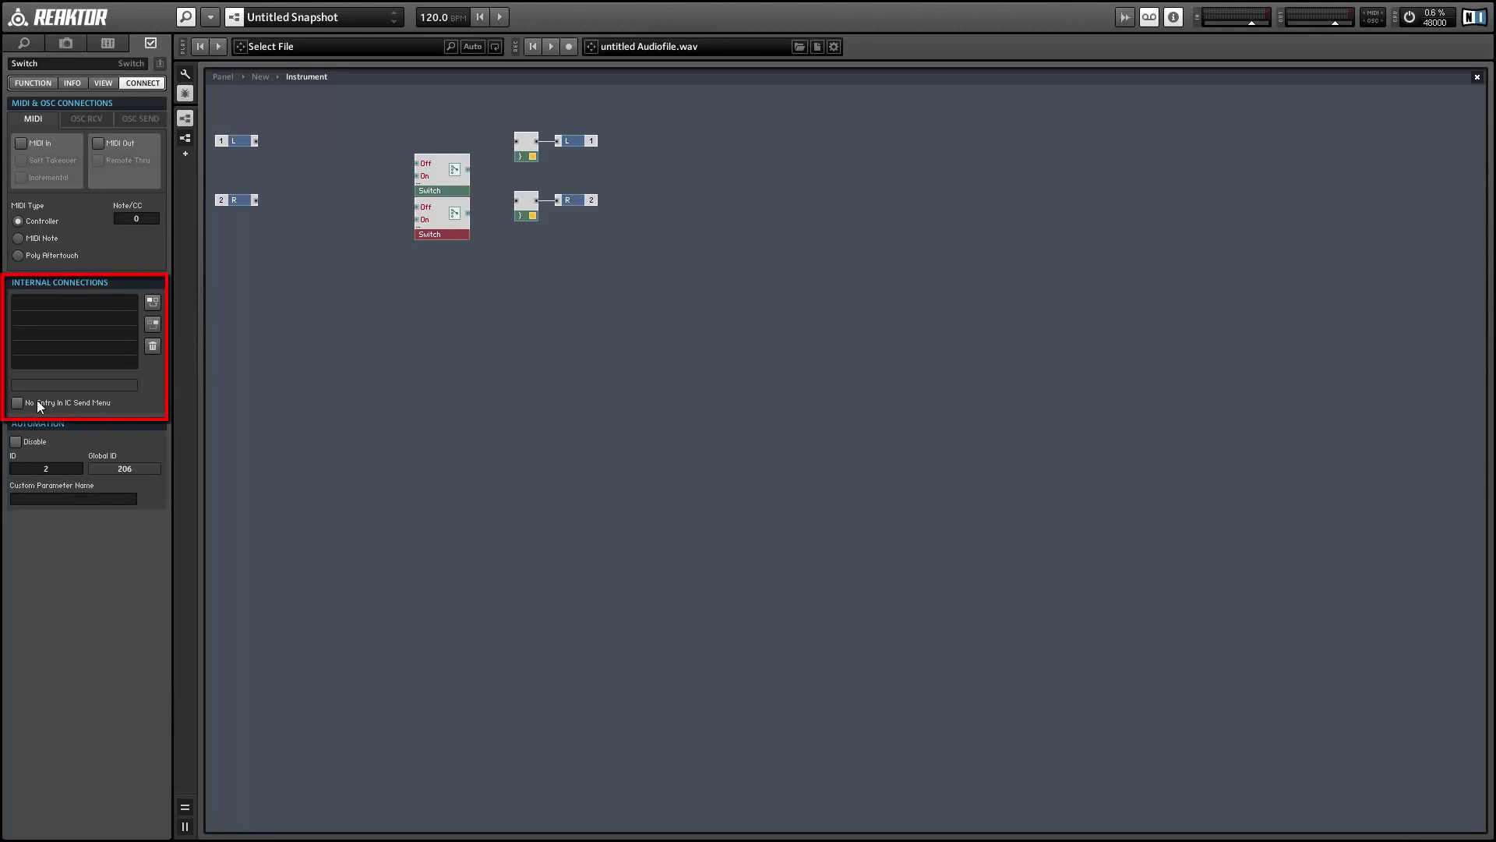
{"action": "left_click", "coordinate": [445, 174]}
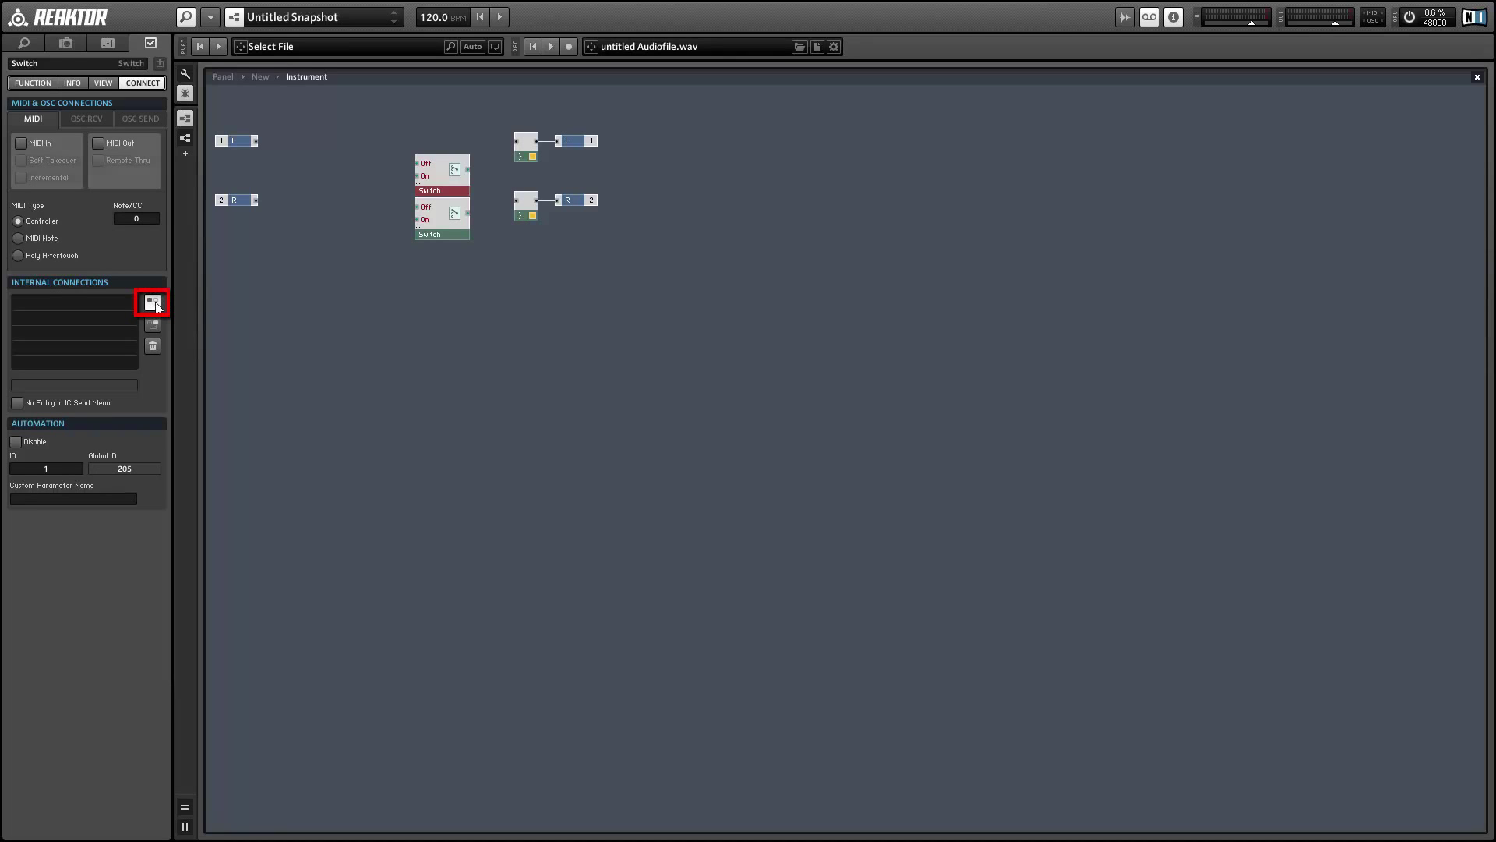
Paste an internal connection from the lower Switch to the upper one and verify its 'To' entry
{"action": "left_click", "coordinate": [442, 222]}
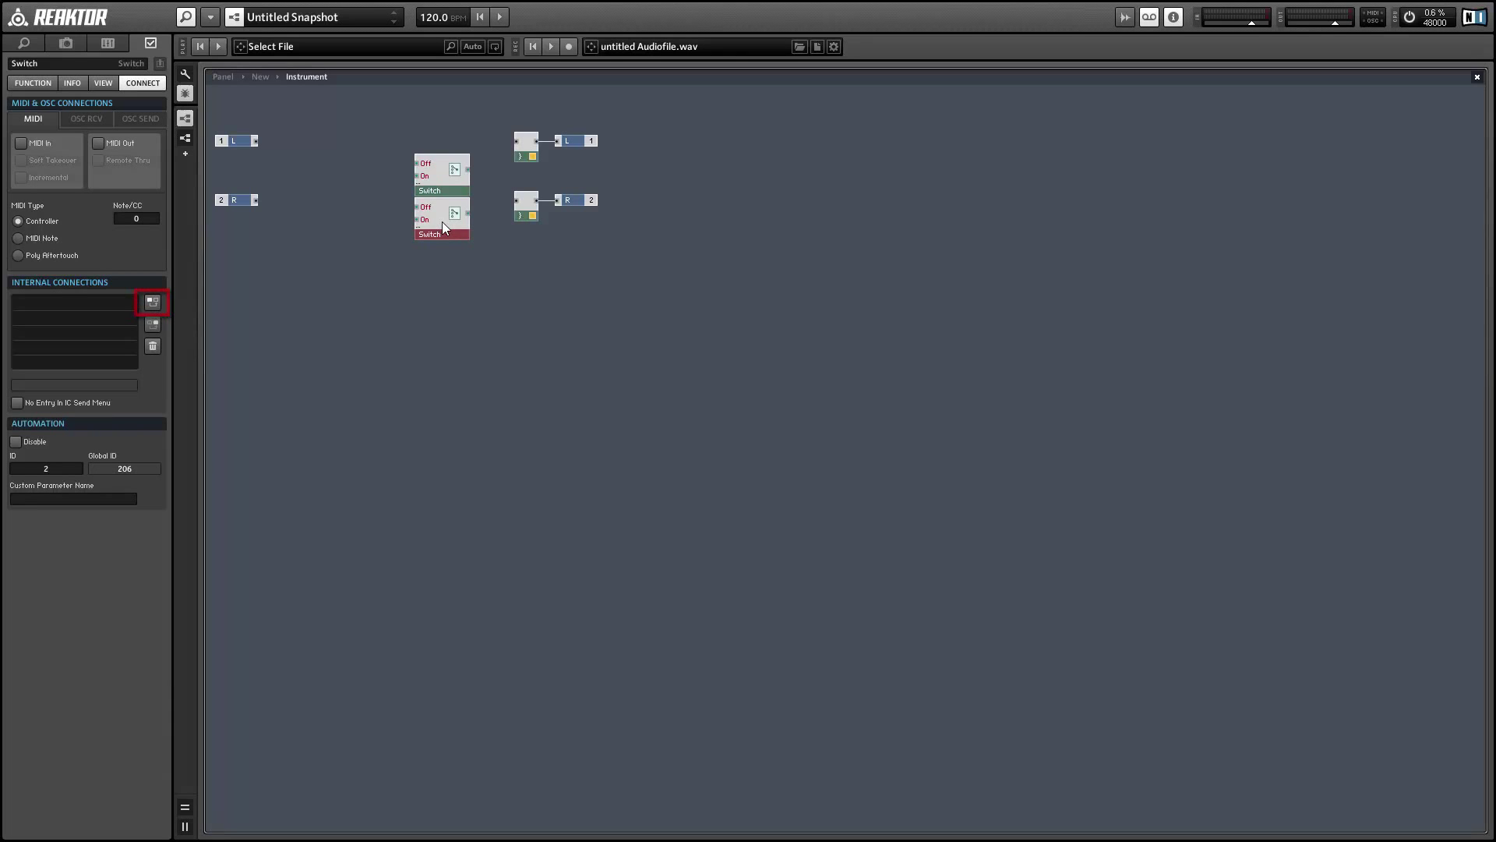
{"action": "left_click", "coordinate": [154, 326]}
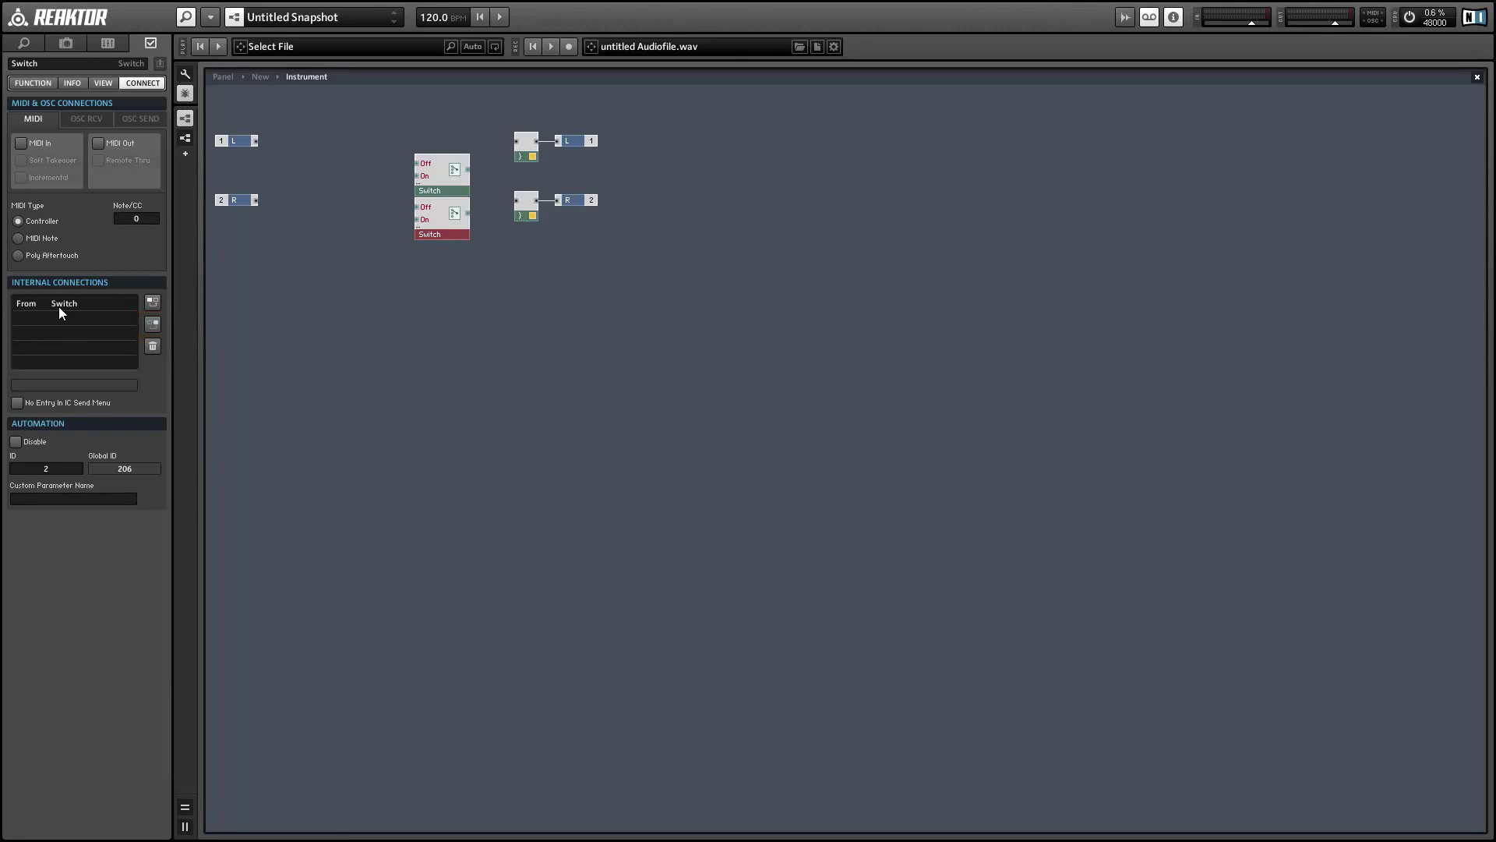
{"action": "left_click", "coordinate": [454, 174]}
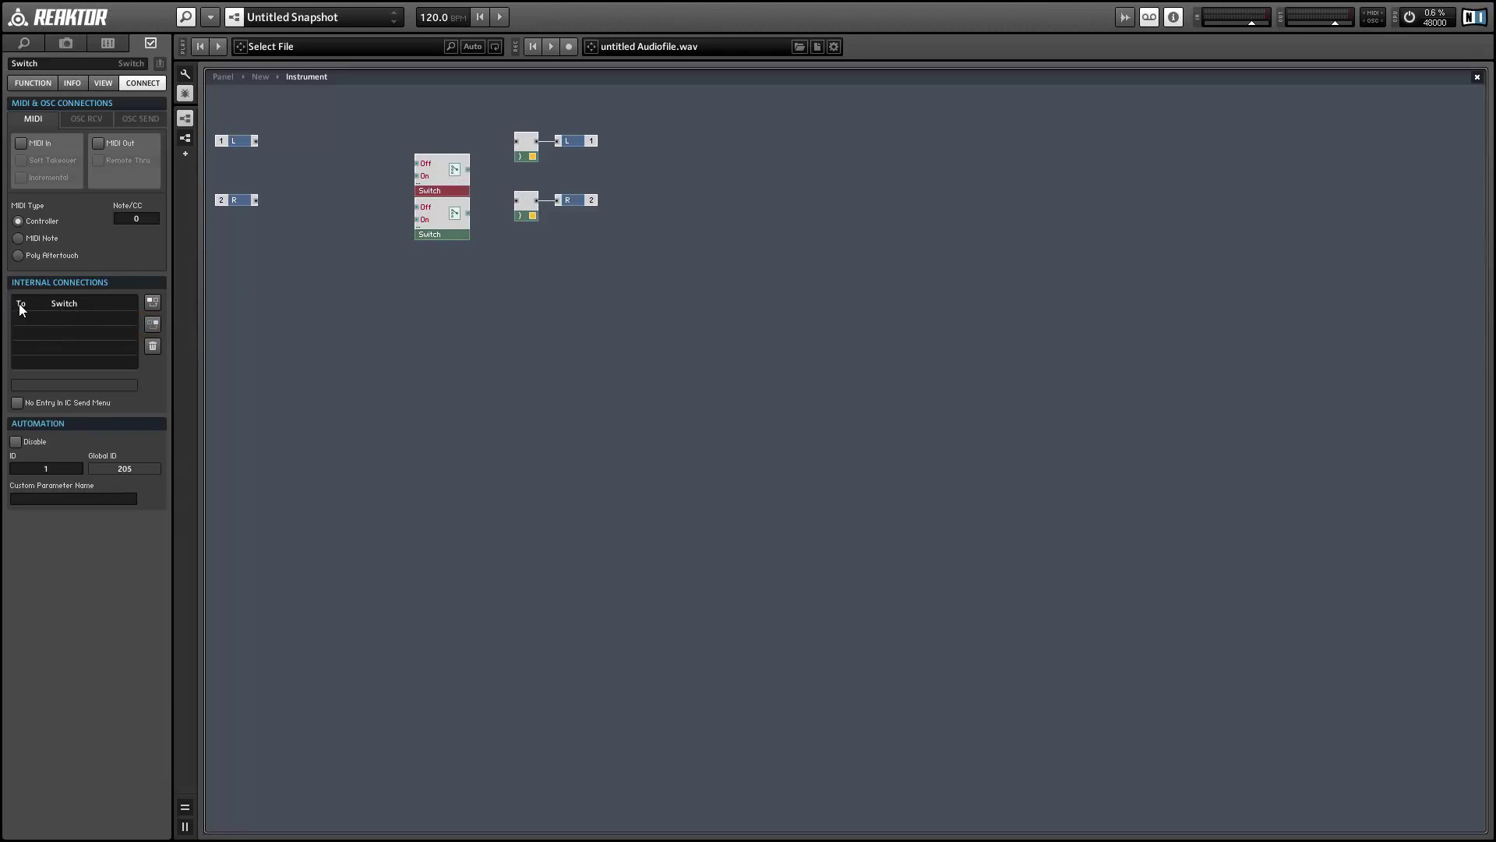
In panel edit mode, place the second switch right of the first, then return to the structure
{"action": "left_click", "coordinate": [219, 78]}
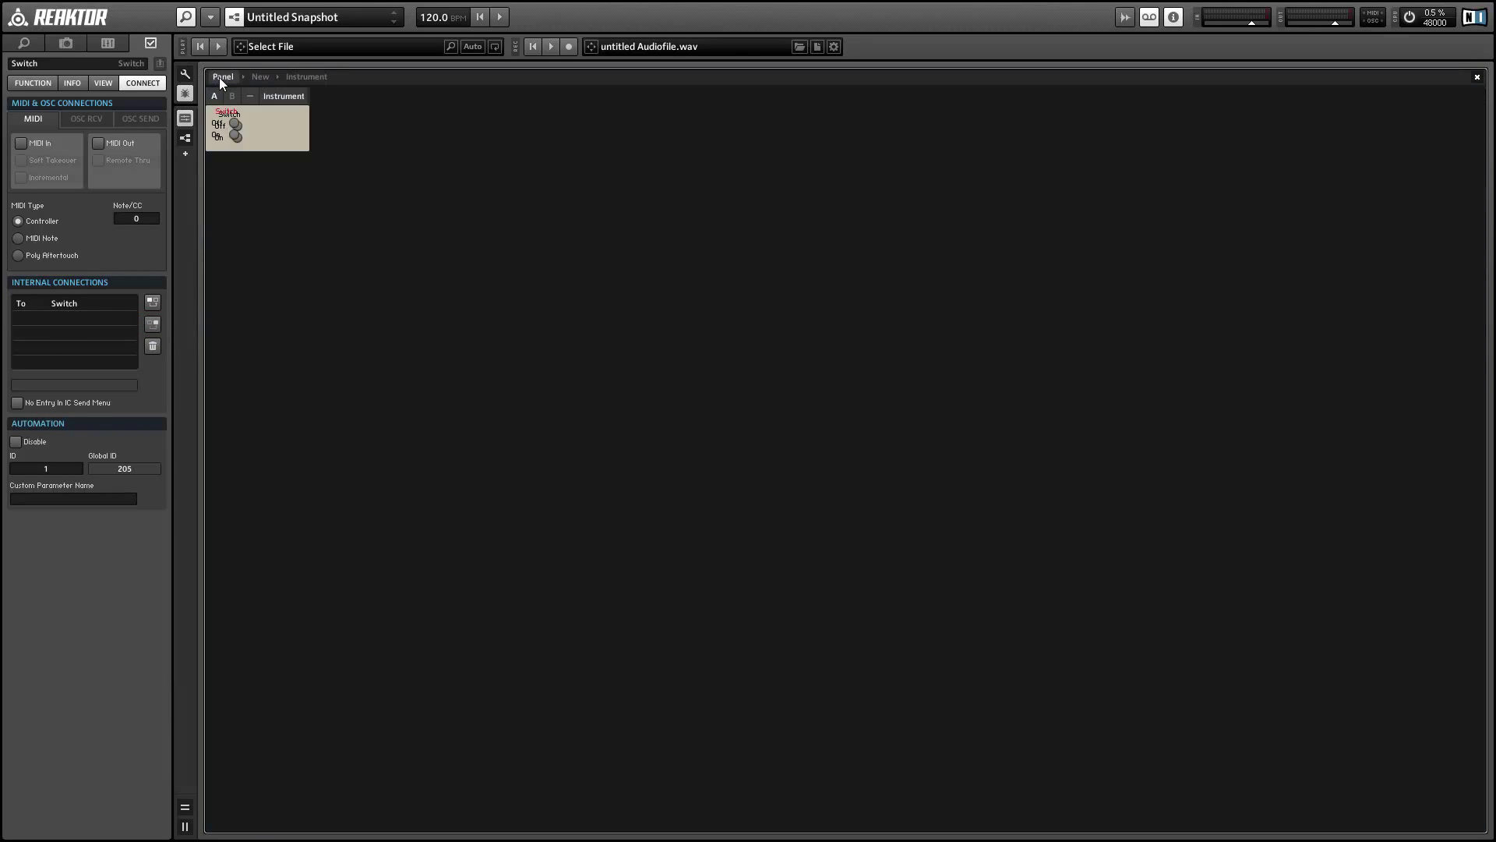
{"action": "left_click", "coordinate": [186, 78]}
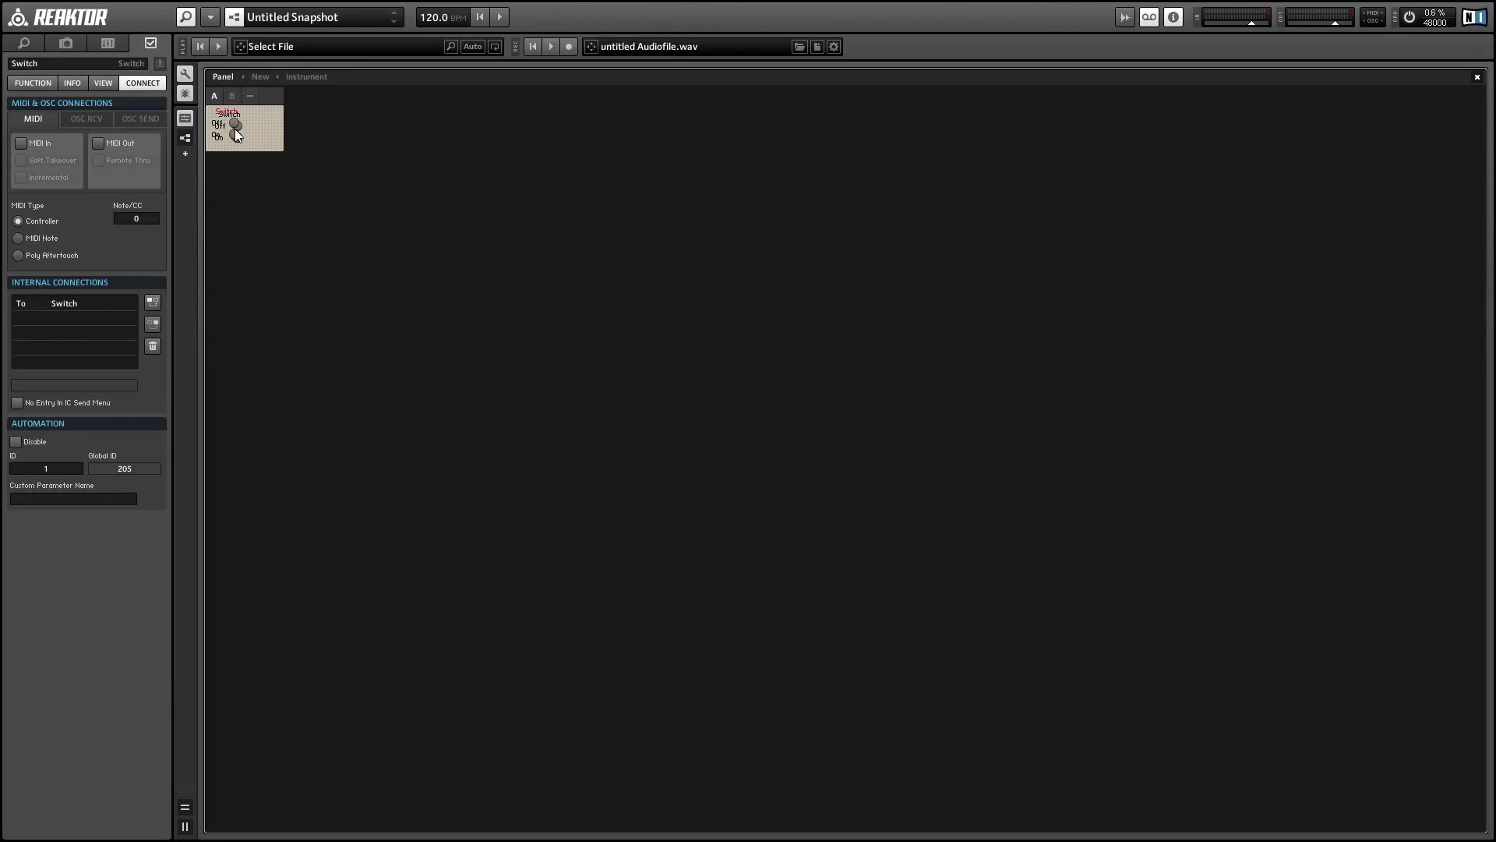
{"action": "left_click_drag", "start_coordinate": [267, 159], "coordinate": [272, 136]}
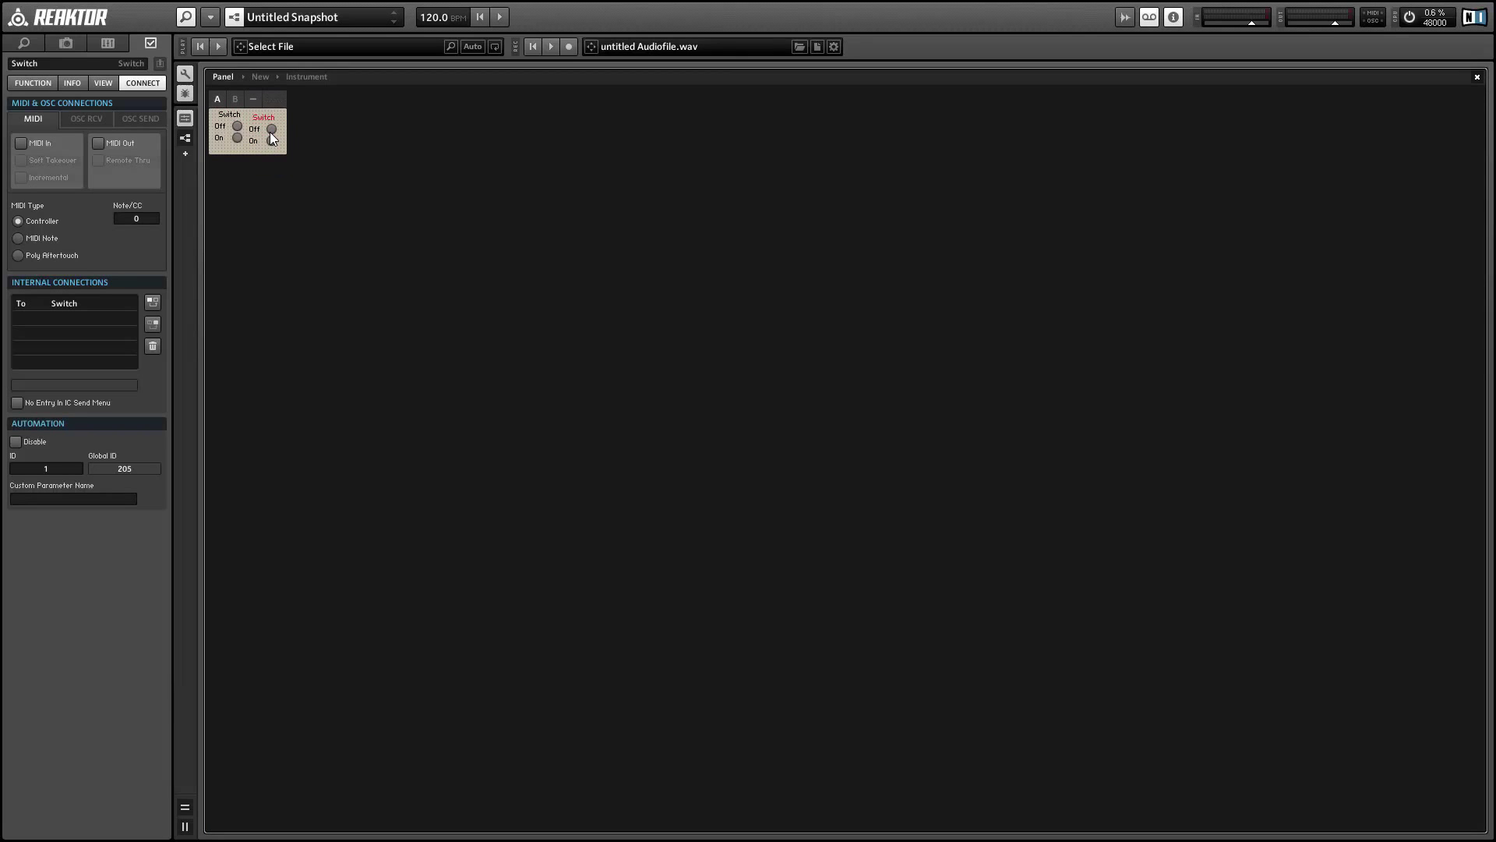
{"action": "left_click_drag", "start_coordinate": [270, 135], "coordinate": [273, 130]}
{"action": "left_click", "coordinate": [188, 74]}
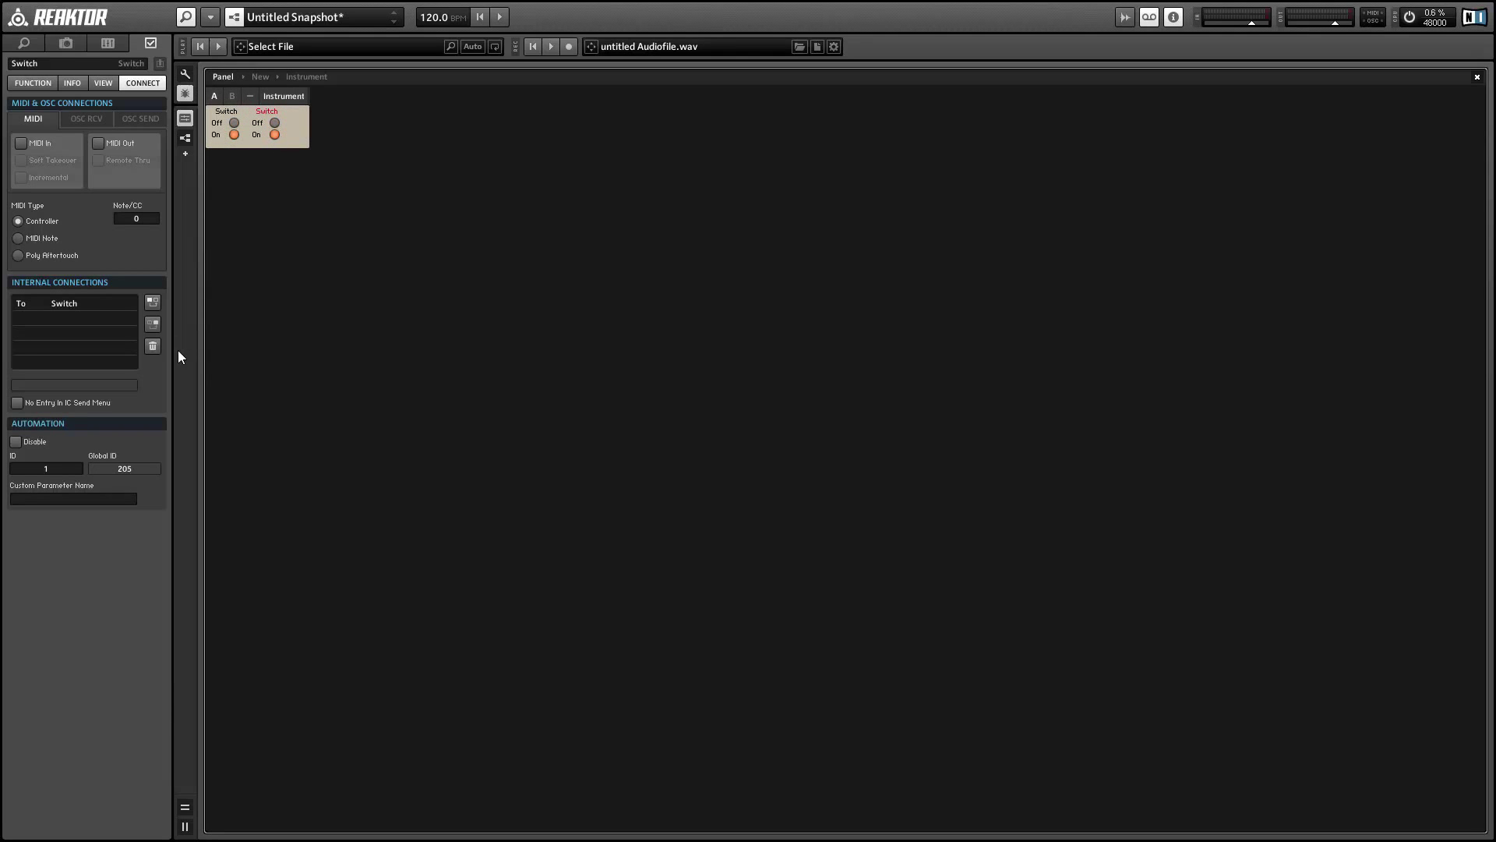
{"action": "key", "text": "F6"}
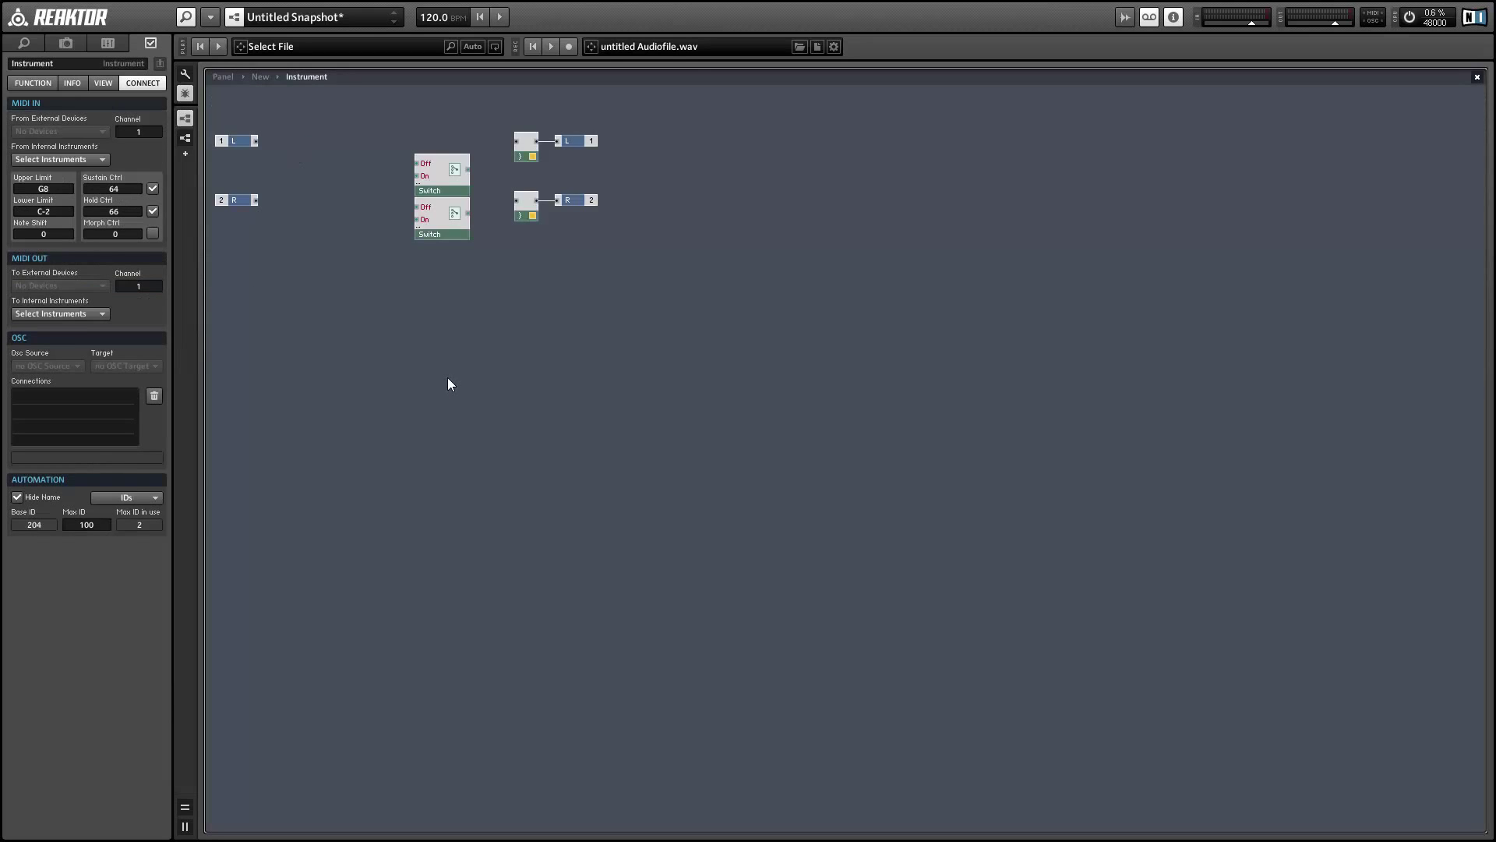